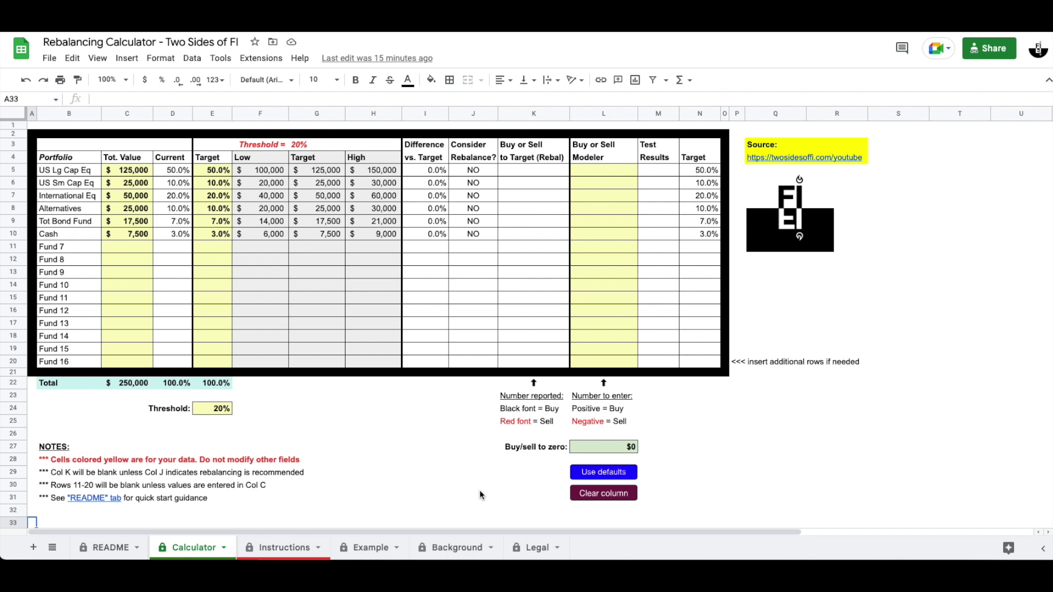
Step: Look through the Instructions, Example, Background and Legal sheets of the rebalancing workbook
{"action": "left_click", "coordinate": [274, 549]}
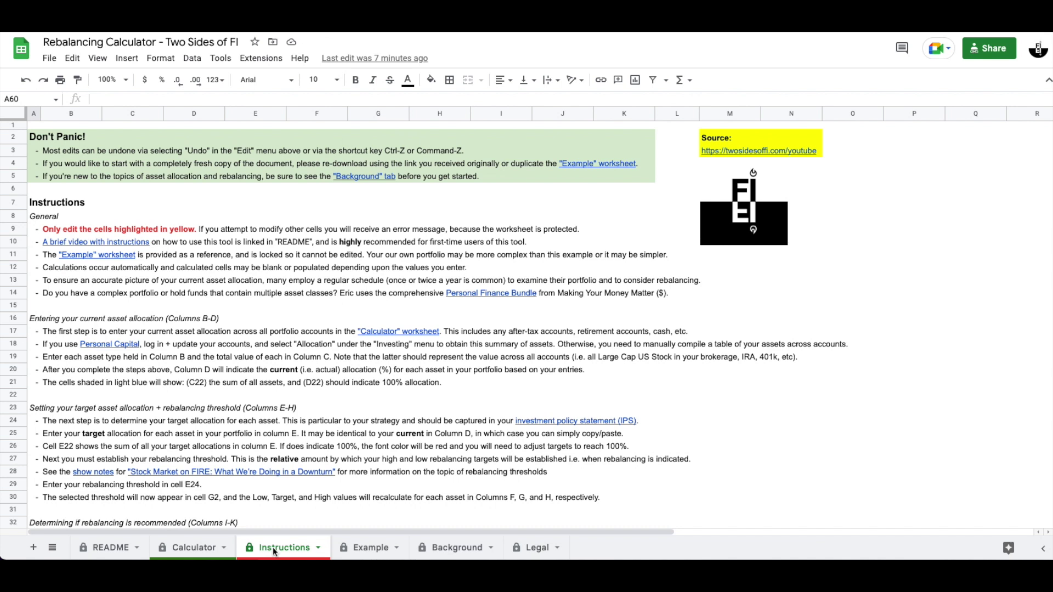
{"action": "left_click", "coordinate": [378, 544]}
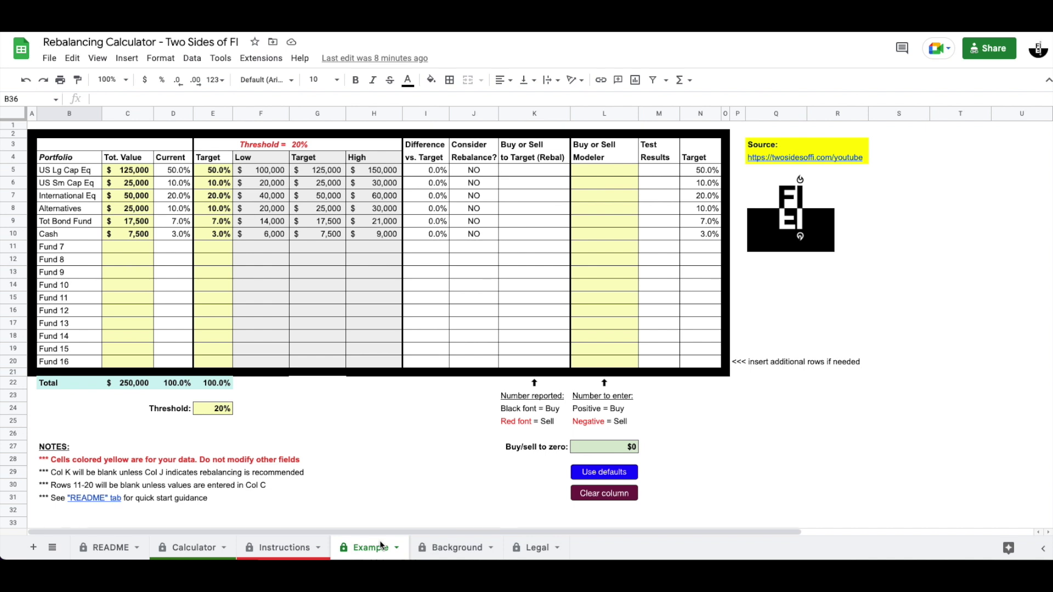
{"action": "left_click", "coordinate": [455, 547]}
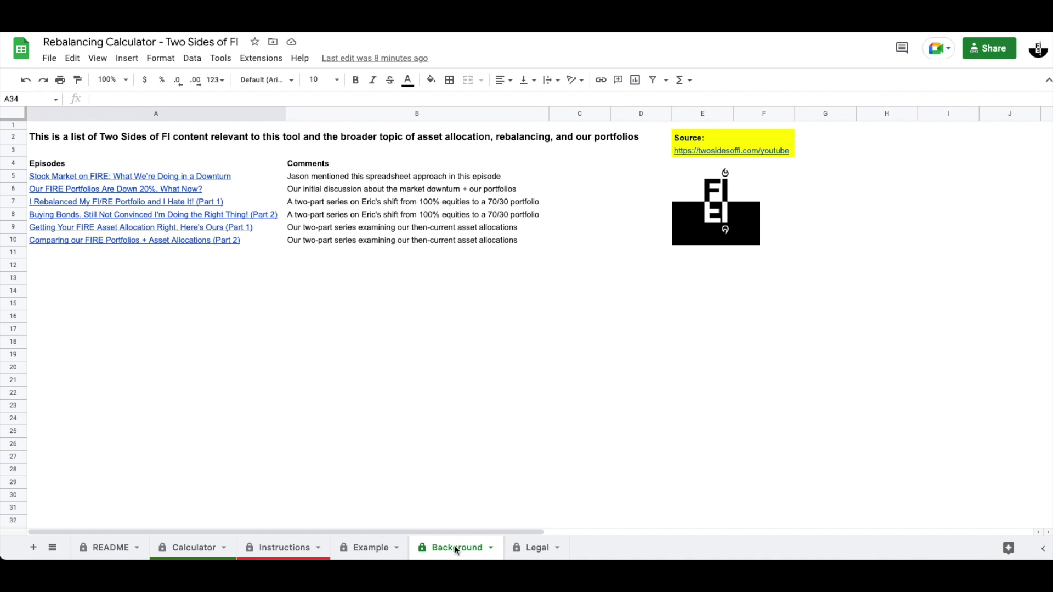
{"action": "left_click", "coordinate": [540, 551]}
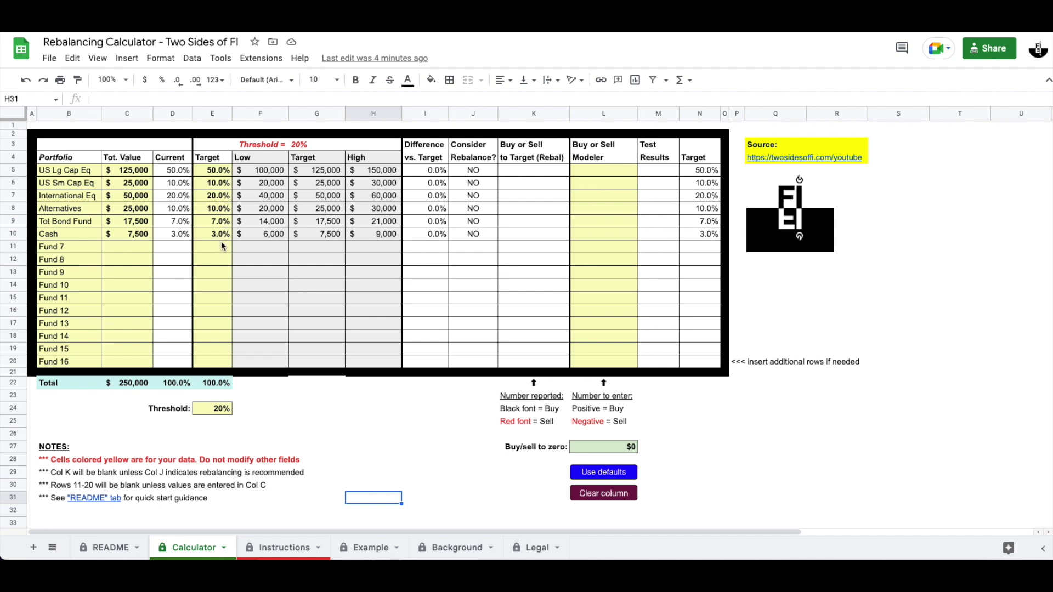
Step: Examine the threshold area and the US Lg Cap Eq target percentage, total value, and Low, Target and High formulas on the Calculator sheet
{"action": "scroll", "coordinate": [221, 246], "scroll_direction": "right", "scroll_amount": 1}
{"action": "left_click", "coordinate": [385, 479]}
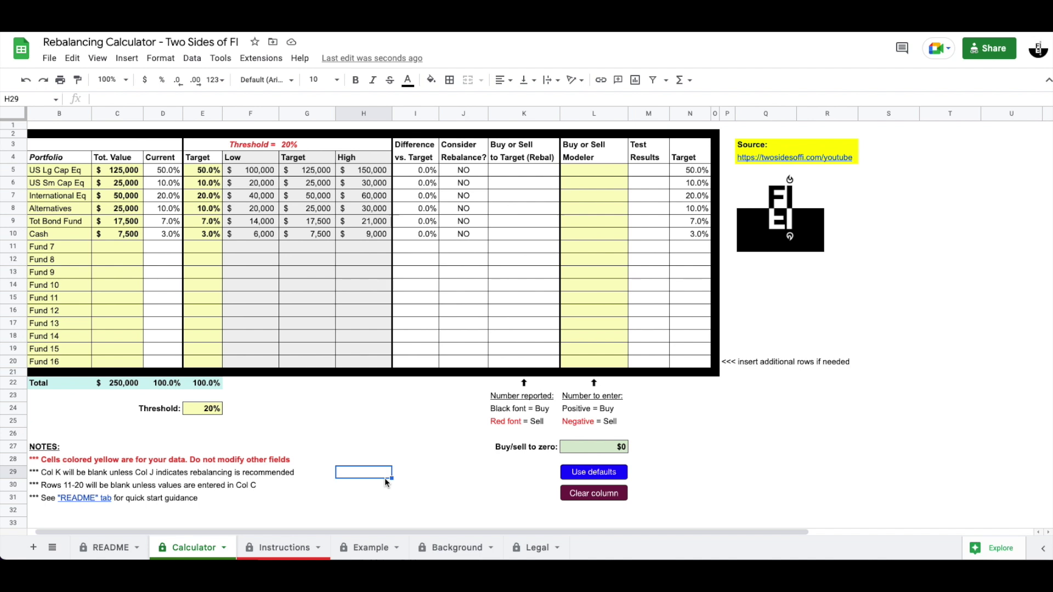
{"action": "left_click", "coordinate": [201, 426]}
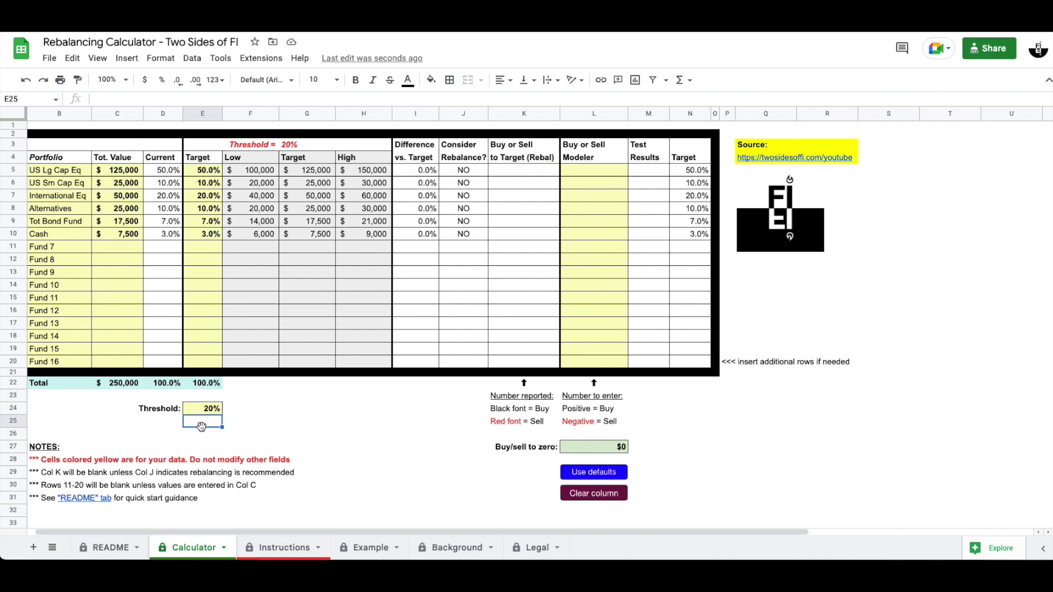
{"action": "left_click", "coordinate": [215, 172]}
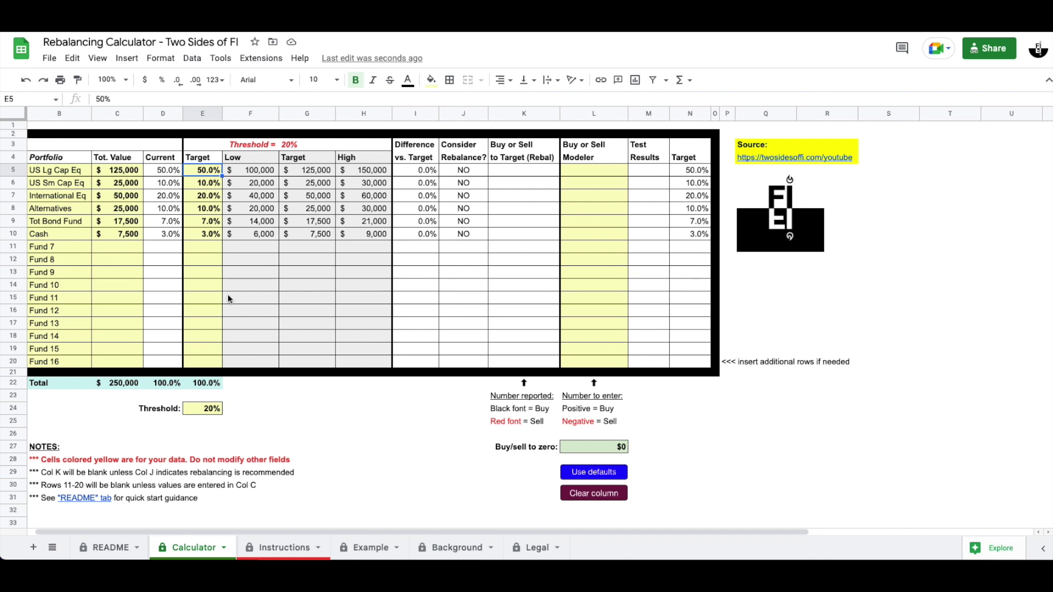
{"action": "left_click", "coordinate": [129, 170]}
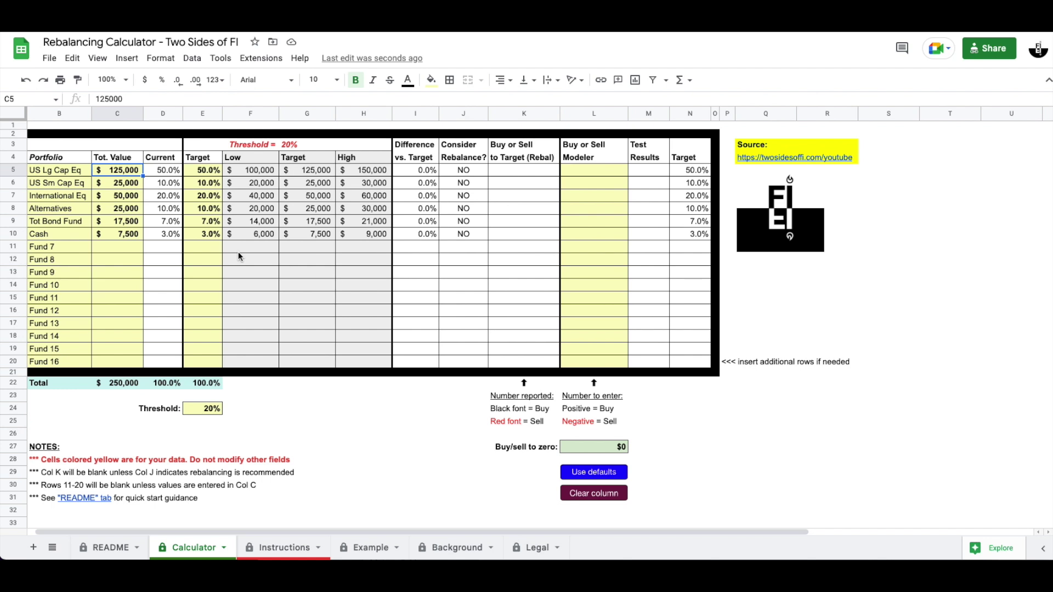
{"action": "left_click", "coordinate": [299, 171]}
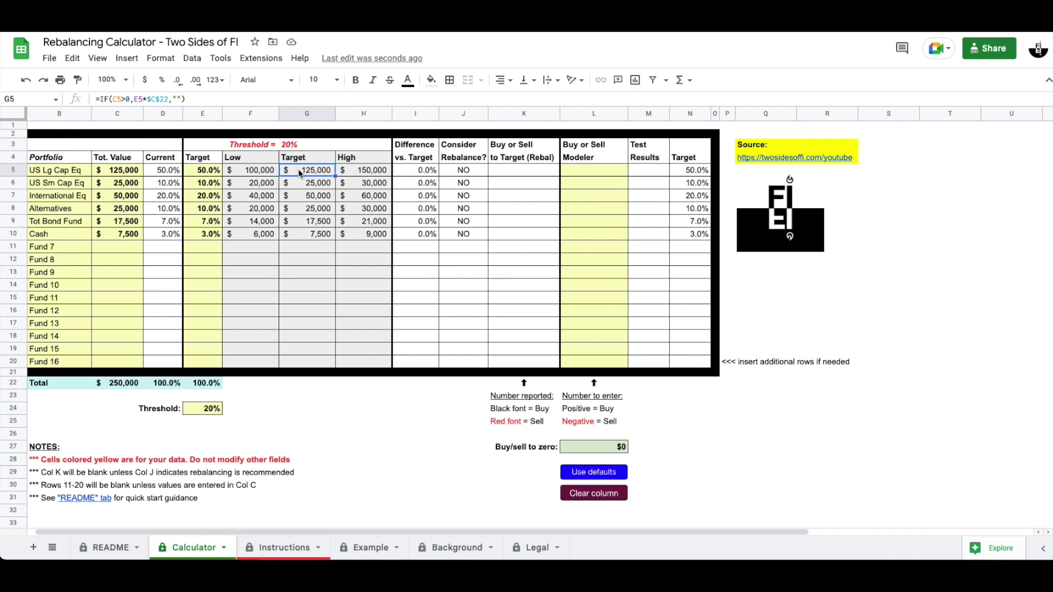
{"action": "left_click", "coordinate": [261, 170]}
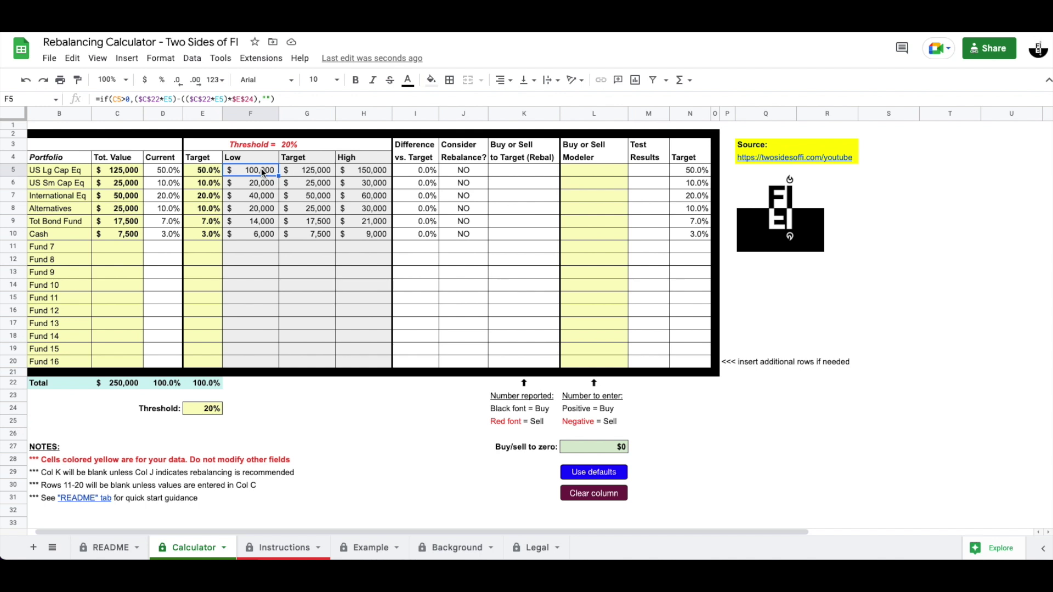
{"action": "left_click", "coordinate": [358, 171]}
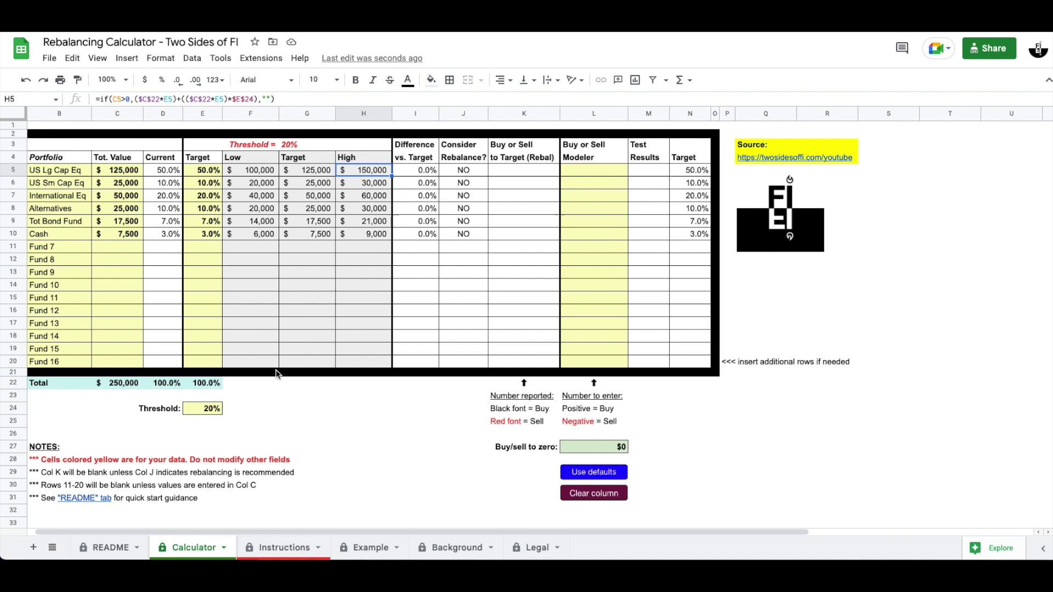
Step: Set the total value of Alternatives to 45,000 in the portfolio table
{"action": "left_click", "coordinate": [116, 211]}
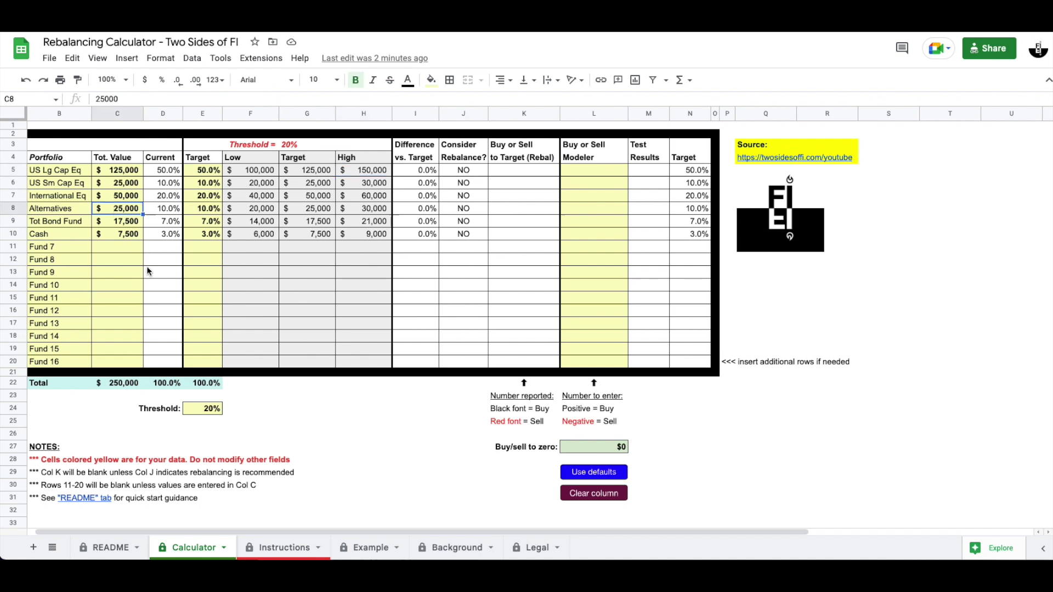
{"action": "type", "text": "4"}
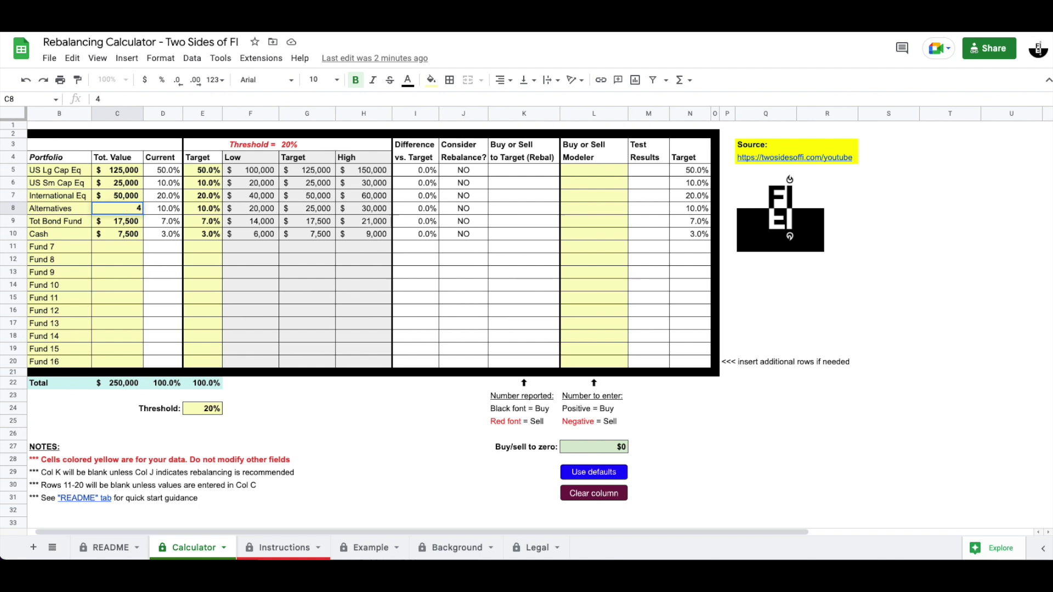
{"action": "type", "text": "5,000"}
{"action": "key", "text": "Return"}
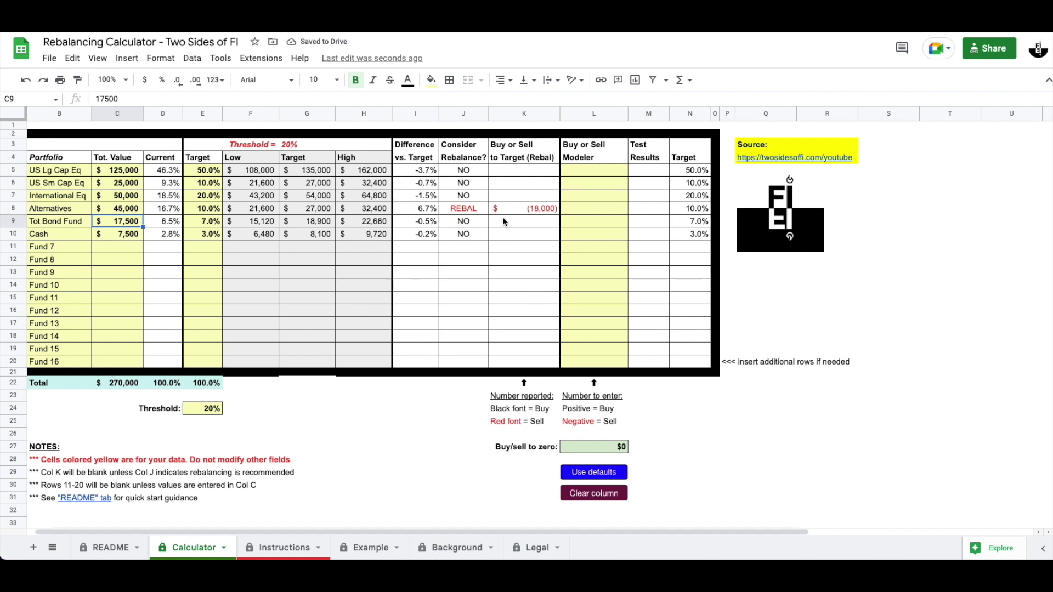
Step: Review the rebalancing recommendation for Alternatives and enter -18000 as its Buy or Sell Modeler amount
{"action": "left_click", "coordinate": [475, 209]}
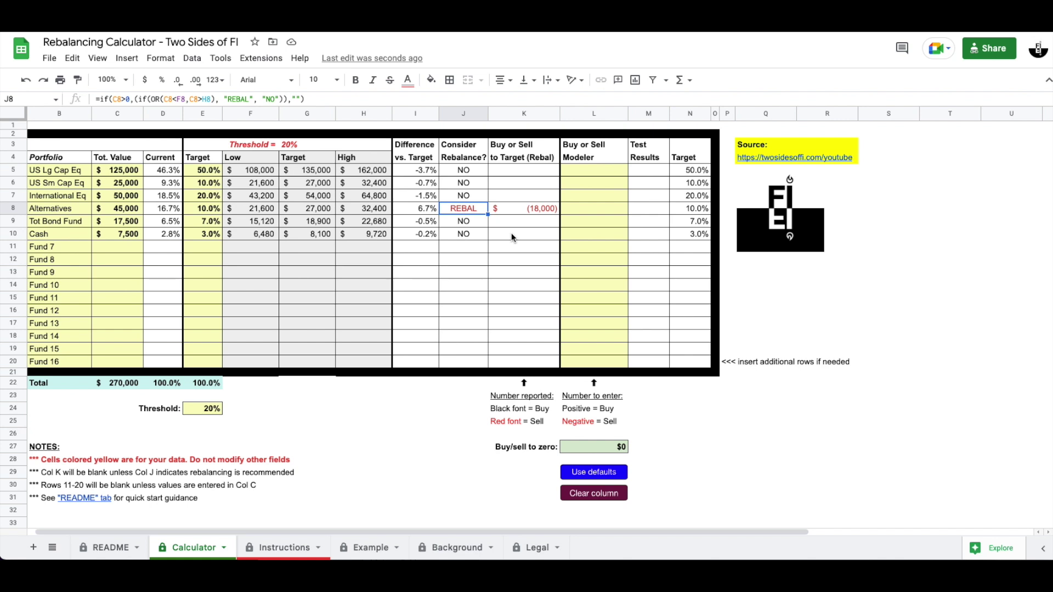
{"action": "left_click", "coordinate": [539, 211]}
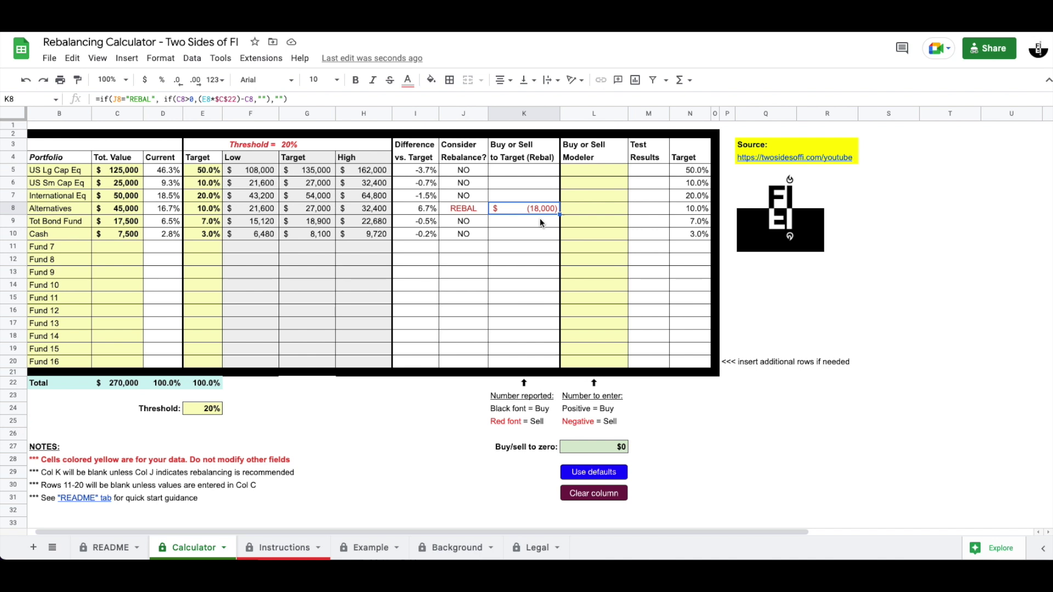
{"action": "left_click", "coordinate": [320, 209]}
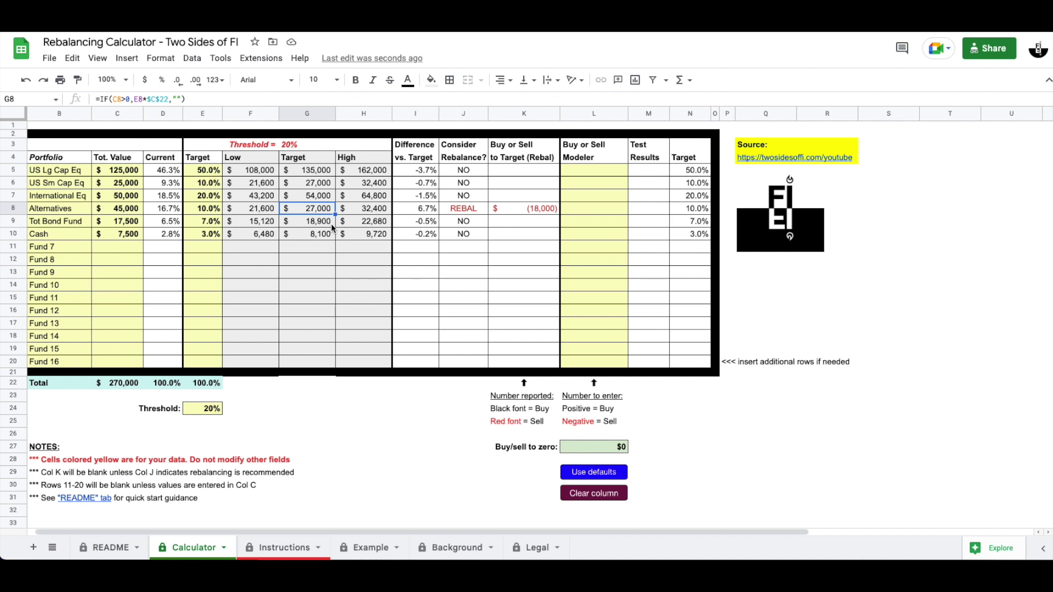
{"action": "left_click", "coordinate": [590, 212]}
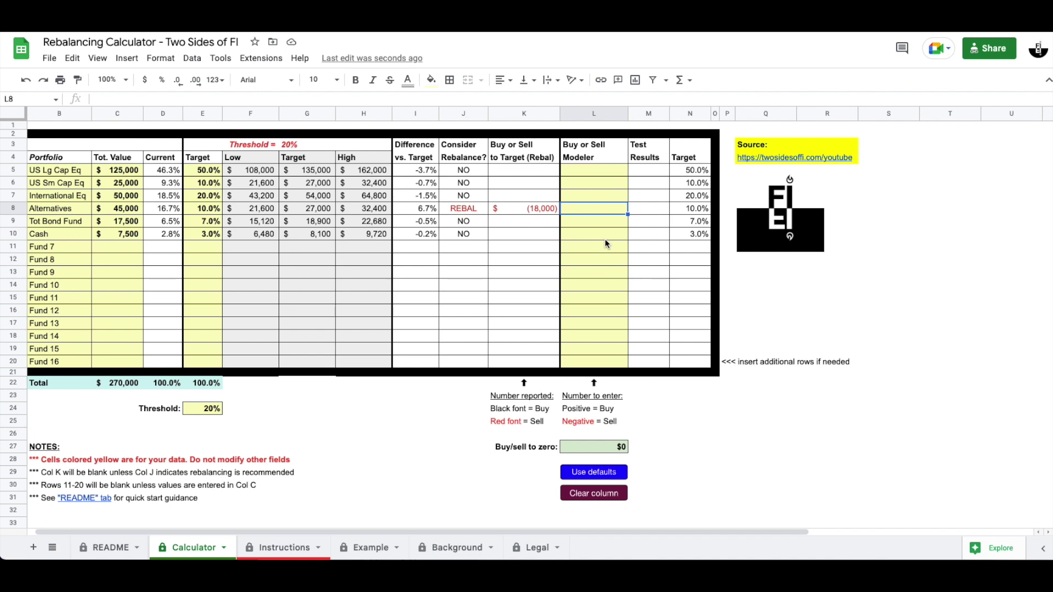
{"action": "left_click", "coordinate": [538, 208]}
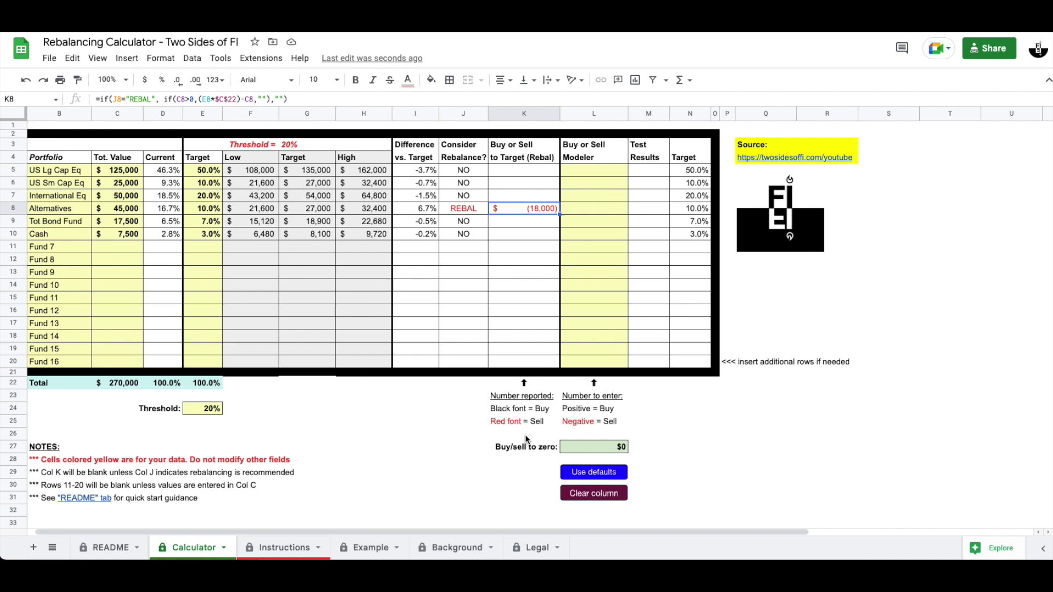
{"action": "left_click", "coordinate": [592, 211]}
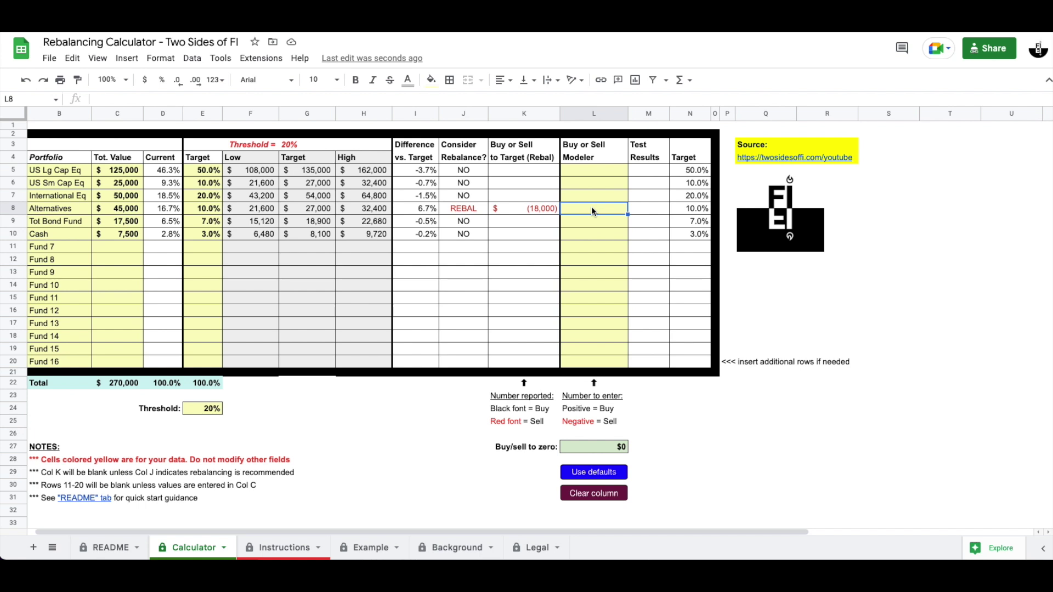
{"action": "type", "text": "-18000"}
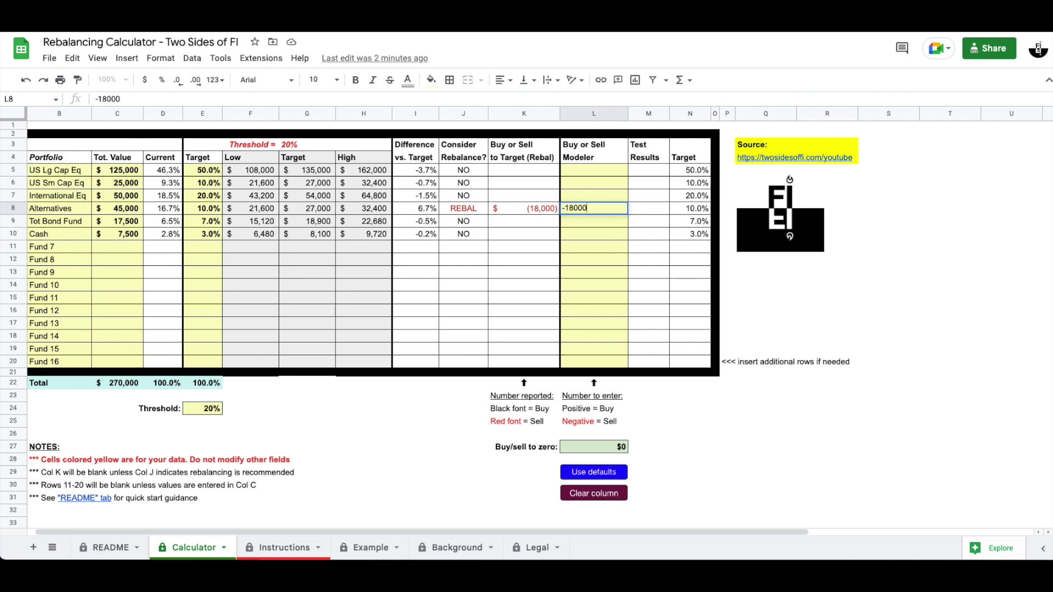
{"action": "key", "text": "Return"}
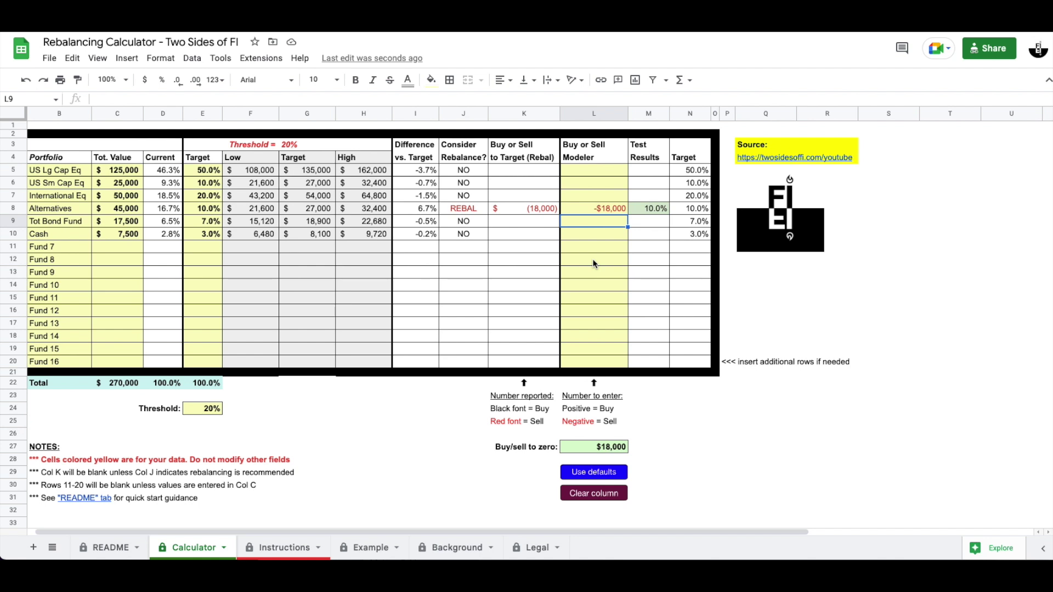
Step: Check the buy/sell-to-zero formula and enter 18000 as the Buy or Sell Modeler amount for US Lg Cap Eq
{"action": "left_click", "coordinate": [594, 451]}
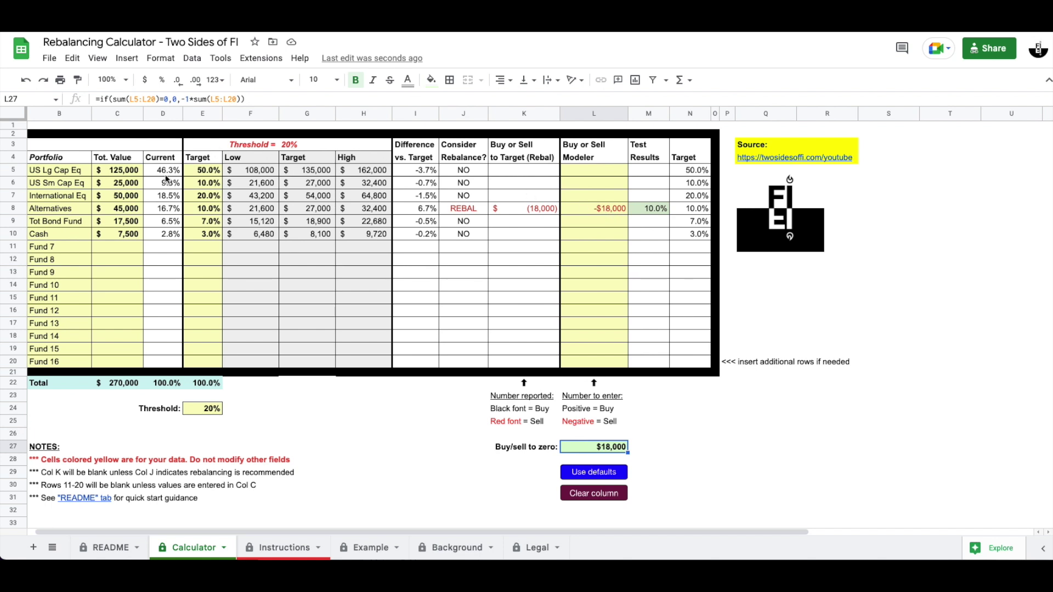
{"action": "left_click", "coordinate": [610, 174]}
{"action": "type", "text": "18000"}
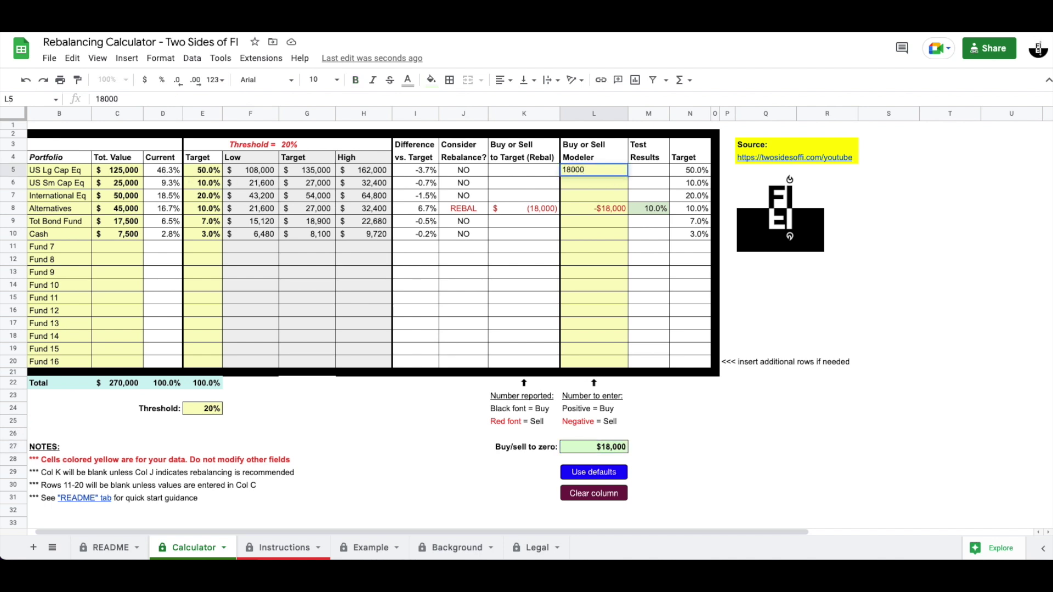
{"action": "key", "text": "Return"}
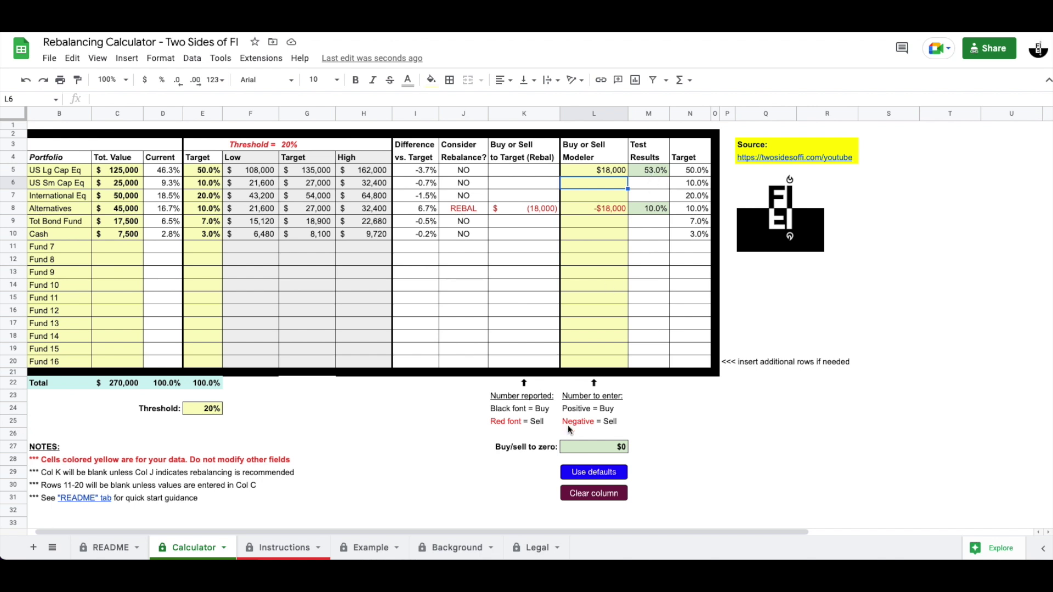
Step: Split the modeled purchase into 15,000 for US Lg Cap Eq and 3000 for International Eq
{"action": "left_click", "coordinate": [592, 453]}
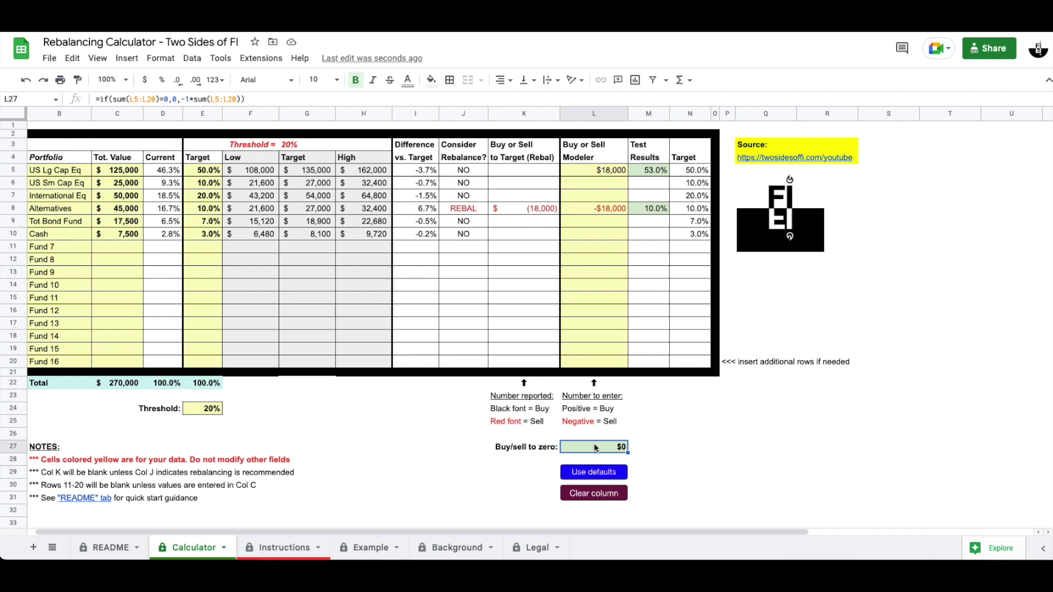
{"action": "left_click", "coordinate": [607, 172]}
{"action": "type", "text": "15,000"}
{"action": "key", "text": "Return"}
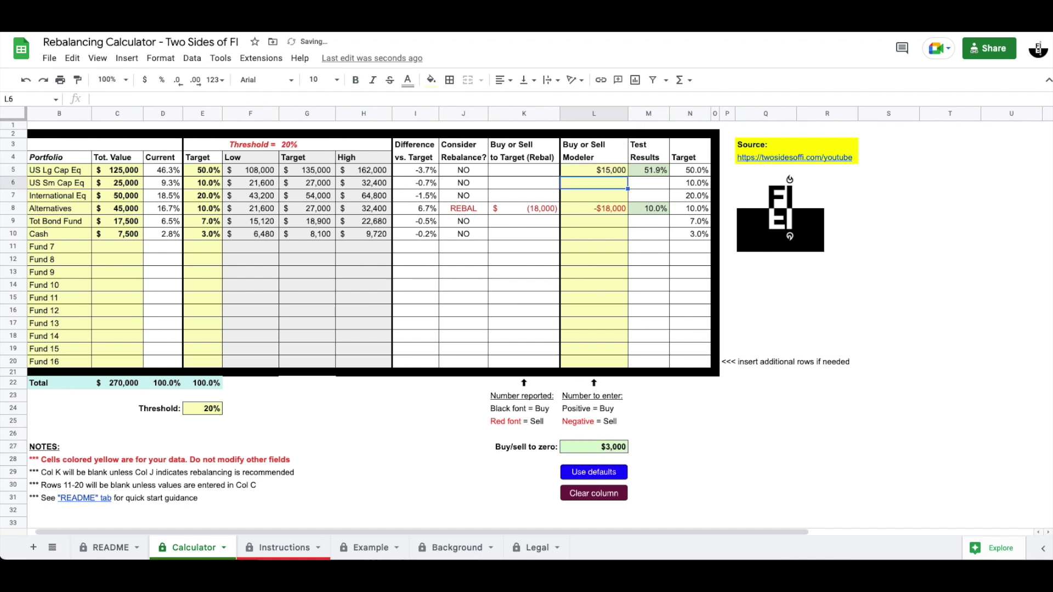
{"action": "left_click", "coordinate": [591, 196]}
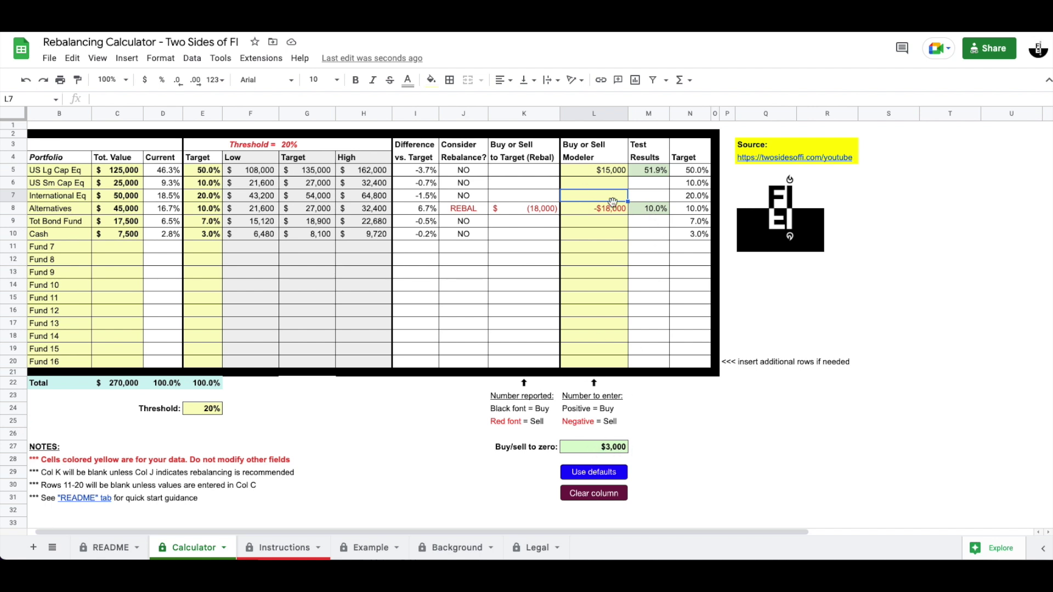
{"action": "type", "text": "3000"}
{"action": "key", "text": "Return"}
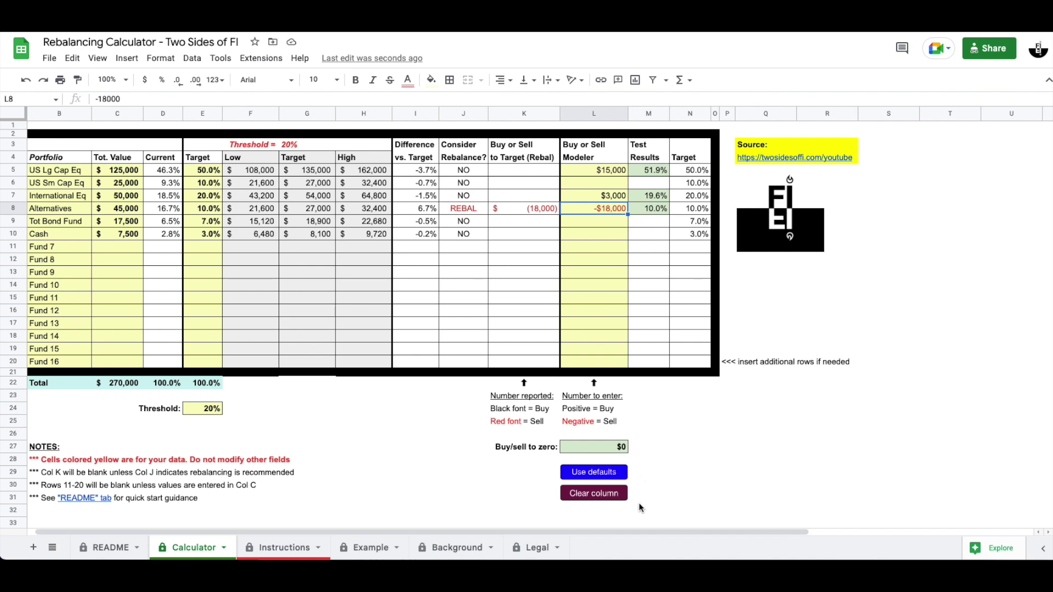
Step: Clear the Buy or Sell Modeler column and set the total value of Alternatives to 25000
{"action": "left_click", "coordinate": [595, 494]}
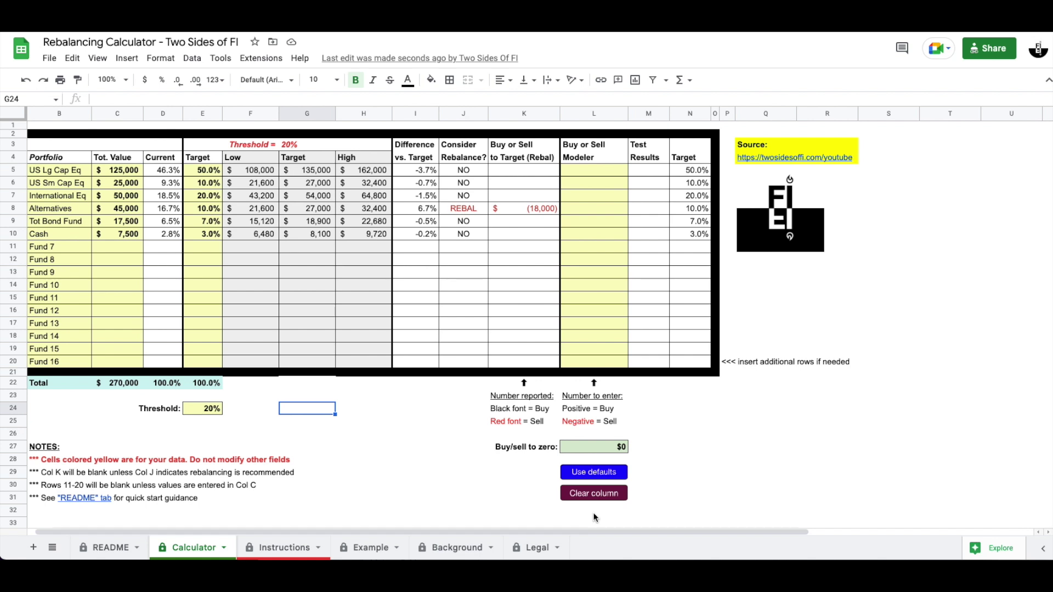
{"action": "left_click", "coordinate": [133, 209]}
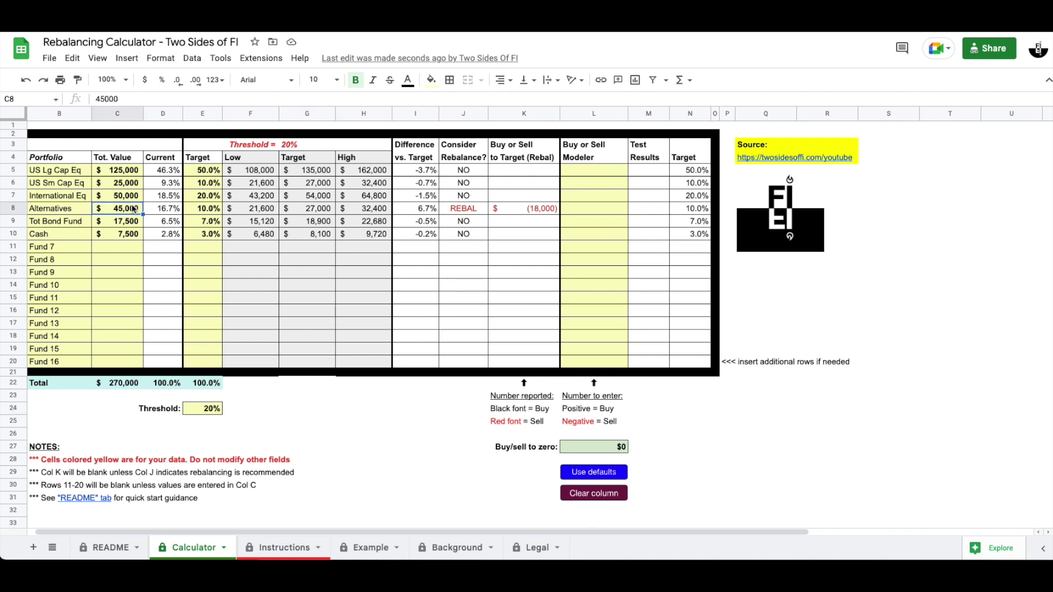
{"action": "type", "text": "25000"}
{"action": "key", "text": "Return"}
Step: Set the total value of US Lg Cap Eq to 250000 and fill the modeler column with the default rebalancing amounts
{"action": "left_click", "coordinate": [128, 173]}
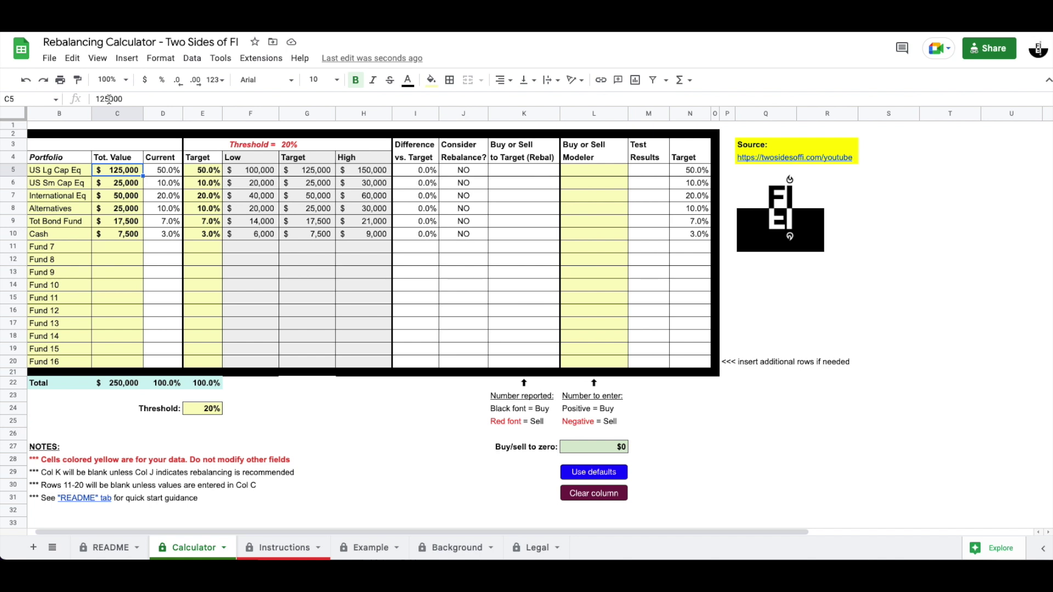
{"action": "left_click_drag", "start_coordinate": [109, 98], "coordinate": [88, 100]}
{"action": "type", "text": "250"}
{"action": "key", "text": "Return"}
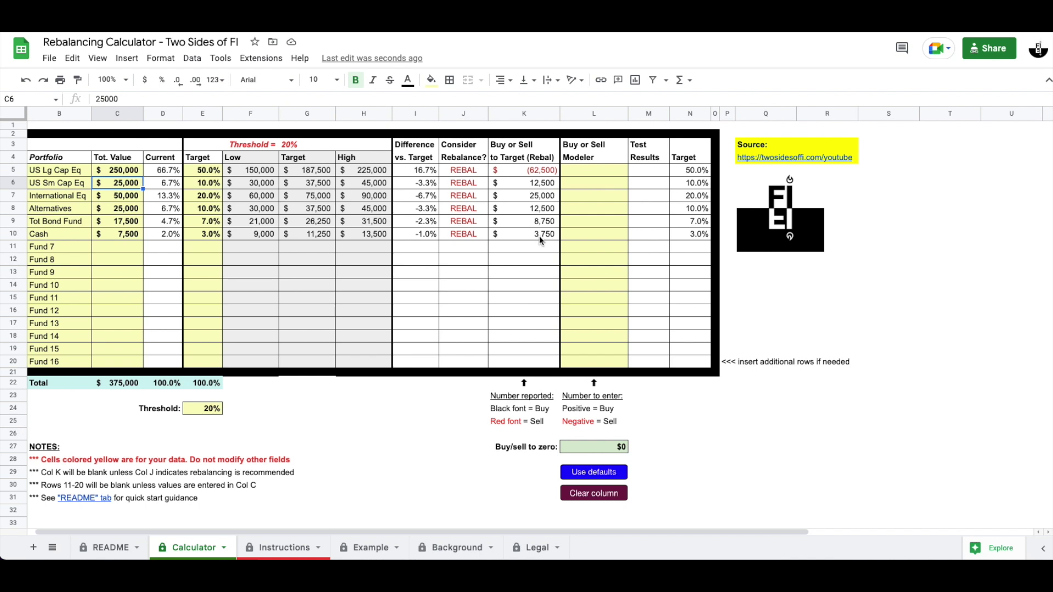
{"action": "left_click", "coordinate": [591, 472]}
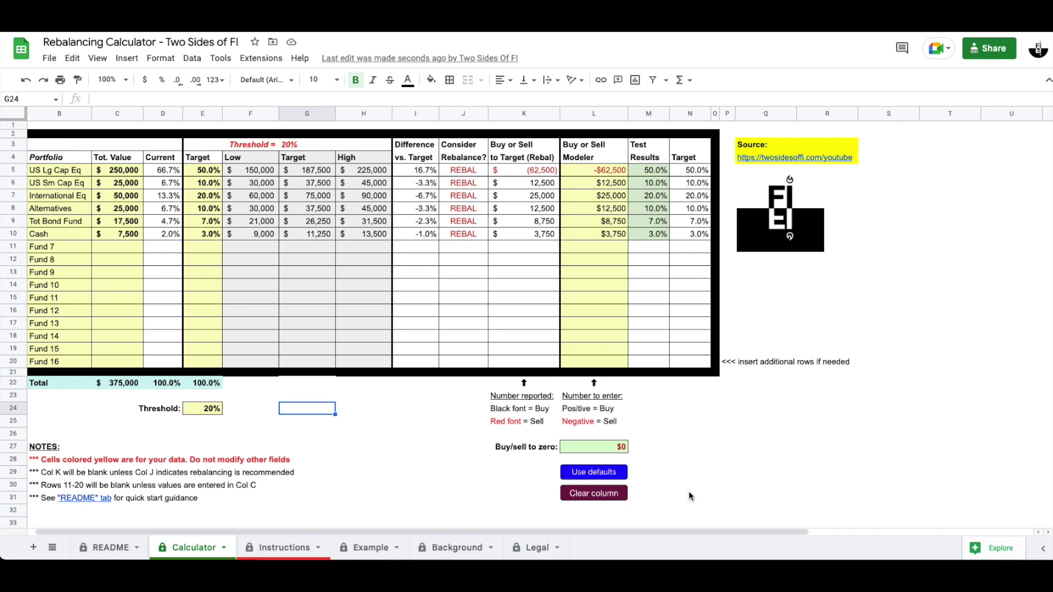
Step: View the sheet protection settings for the Example, Calculator and README sheets
{"action": "left_click", "coordinate": [370, 548]}
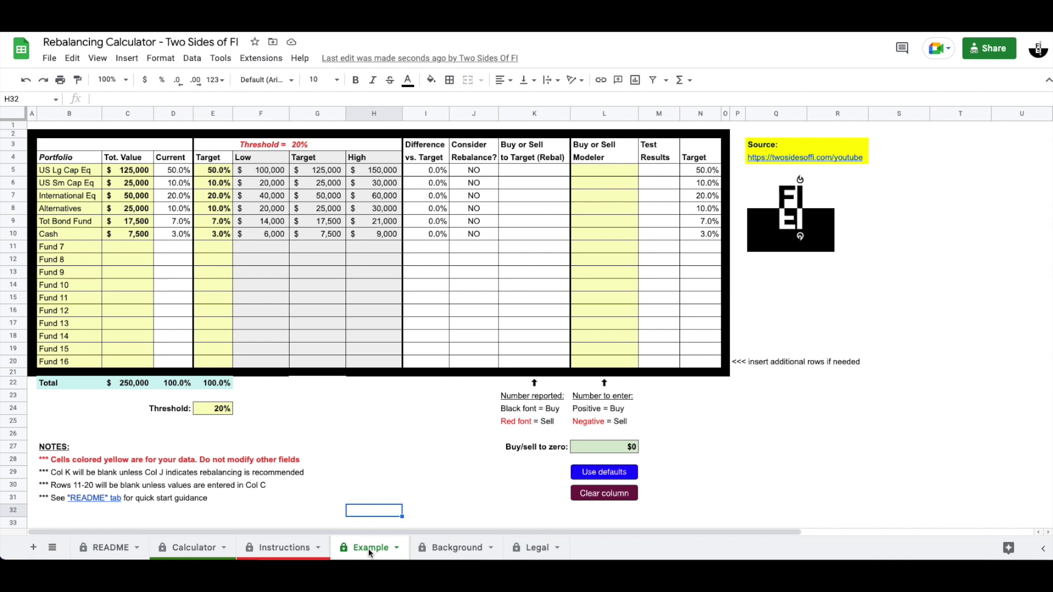
{"action": "left_click", "coordinate": [396, 550]}
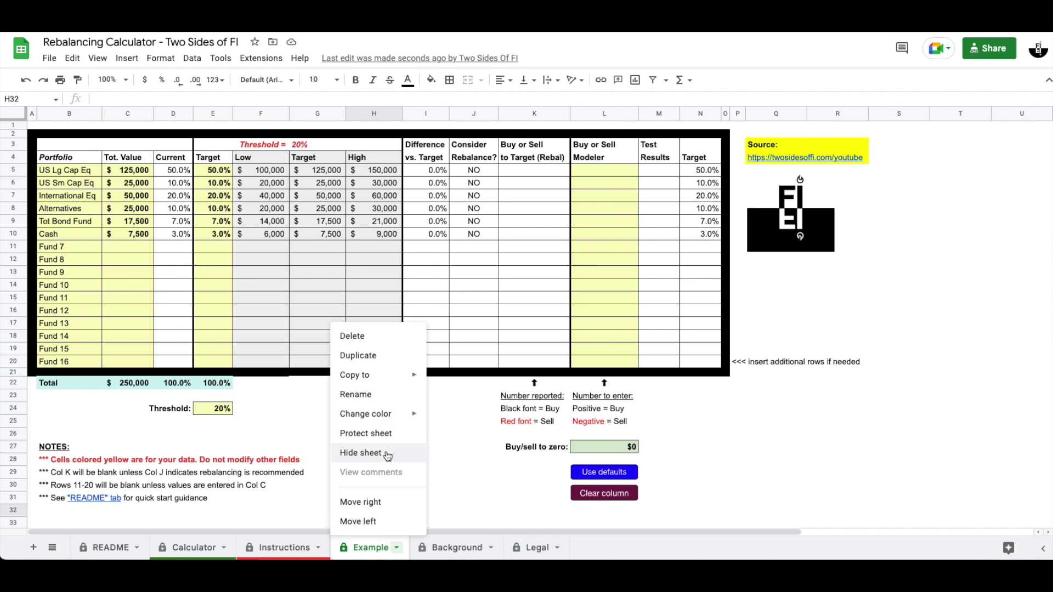
{"action": "left_click", "coordinate": [379, 433]}
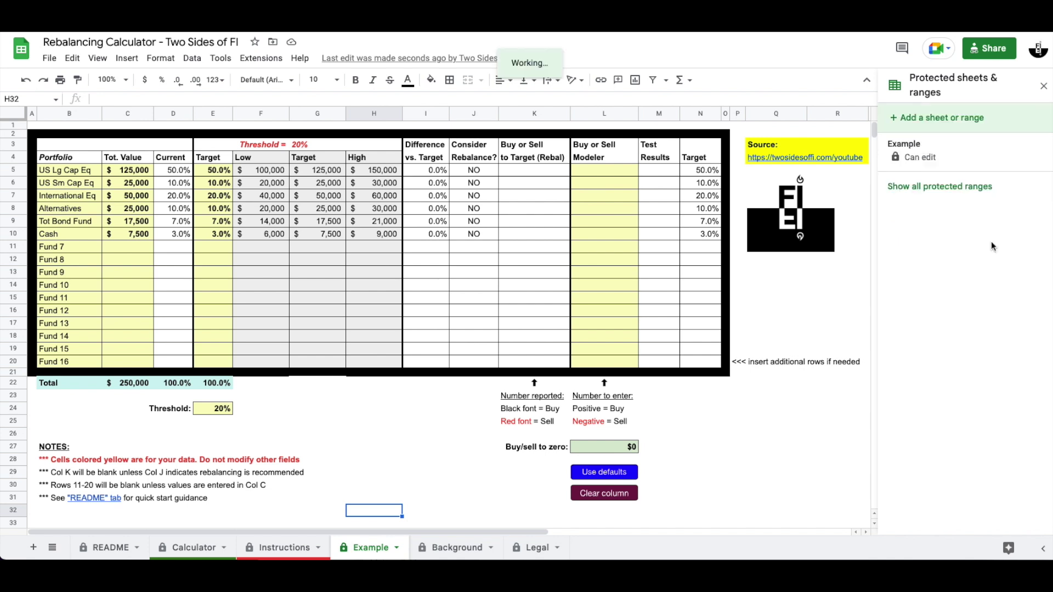
{"action": "left_click", "coordinate": [991, 241]}
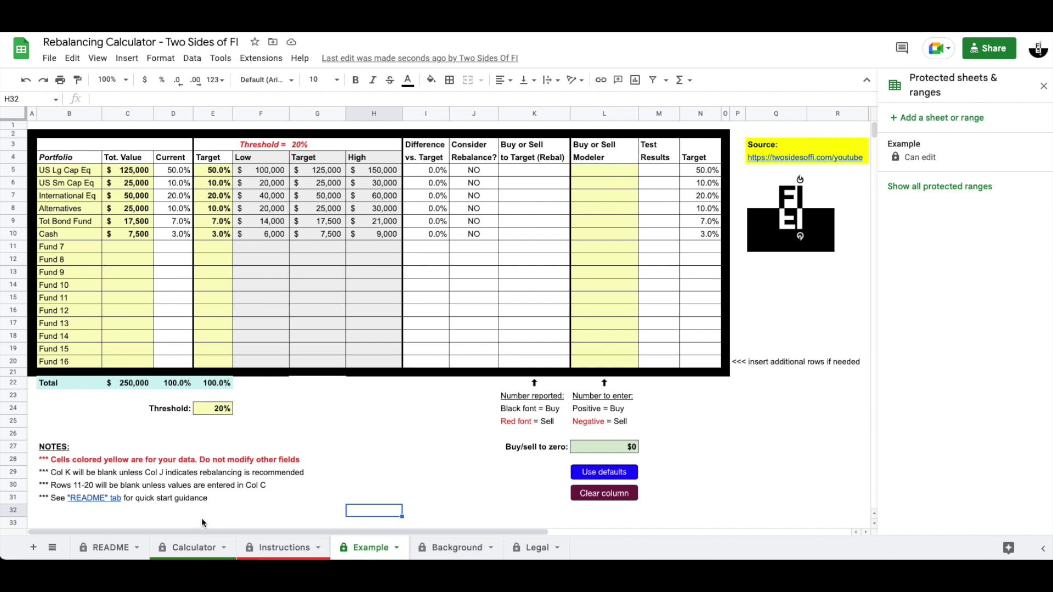
{"action": "left_click", "coordinate": [191, 547]}
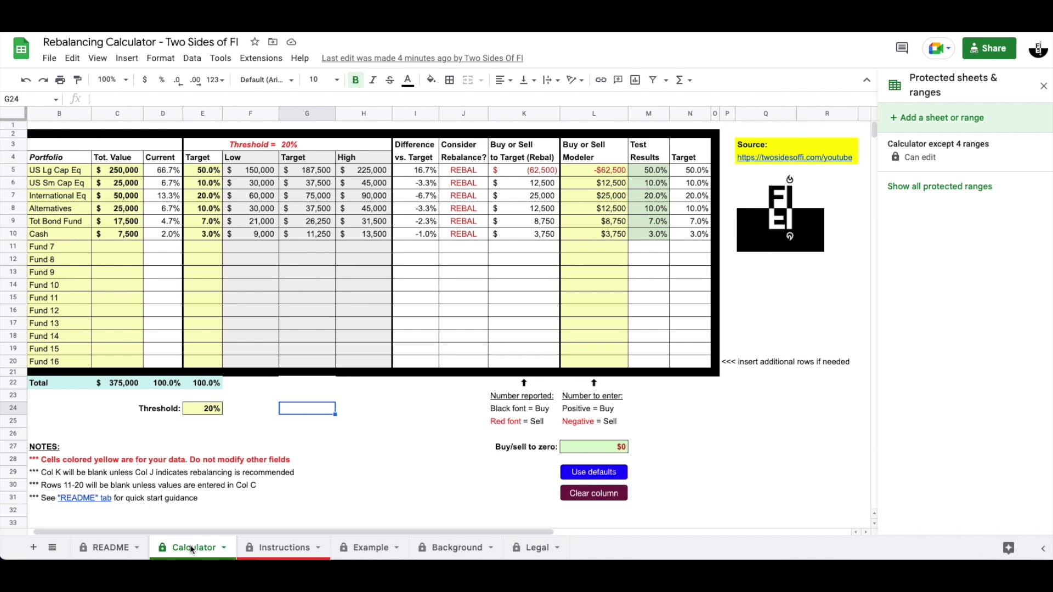
{"action": "left_click", "coordinate": [109, 544]}
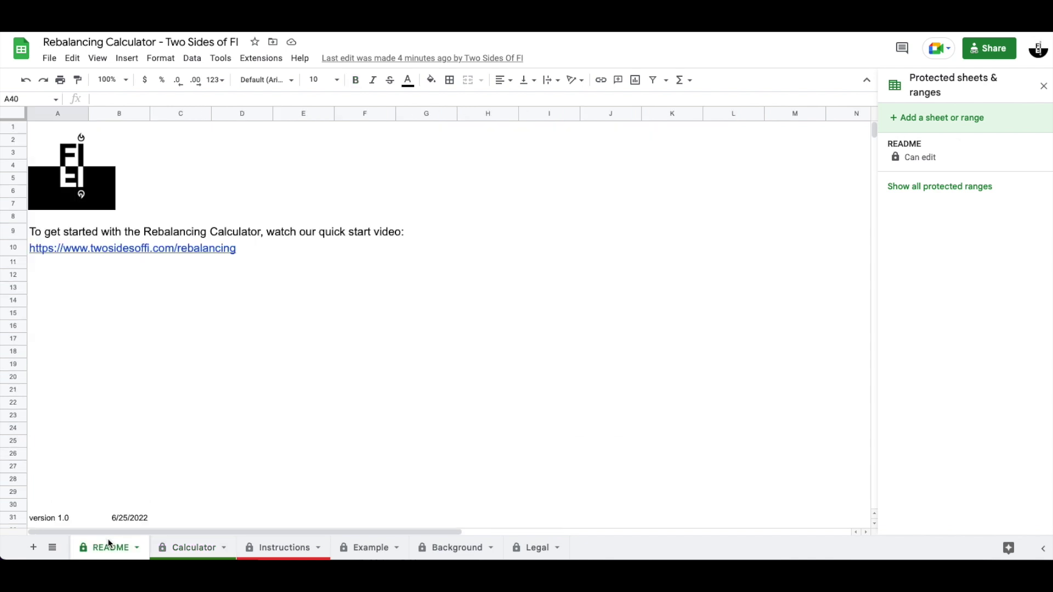